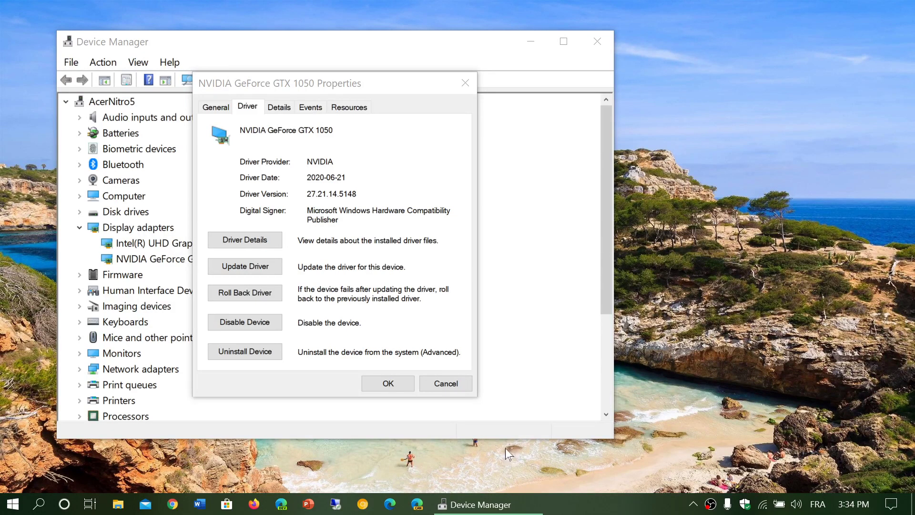
Step: After checking the hidden tray icons, search 'nvi' and launch GeForce Experience
left_click(693, 504)
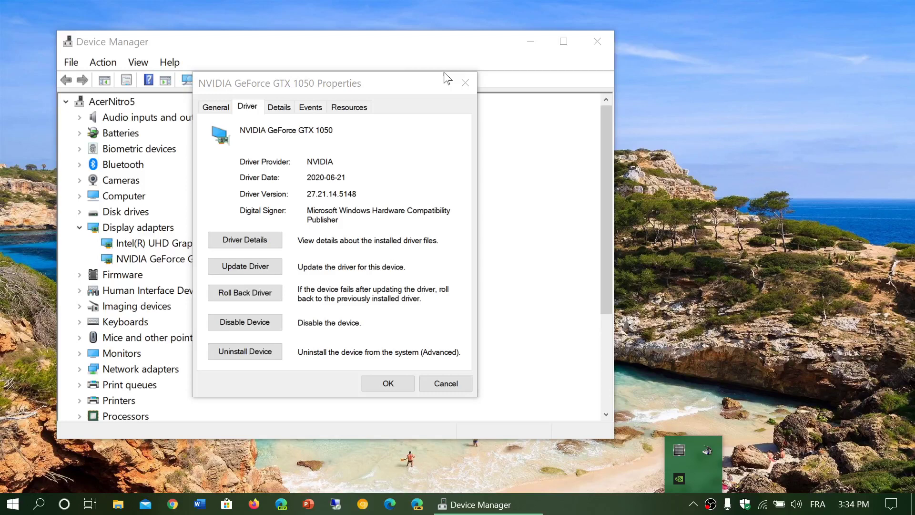
left_click(392, 85)
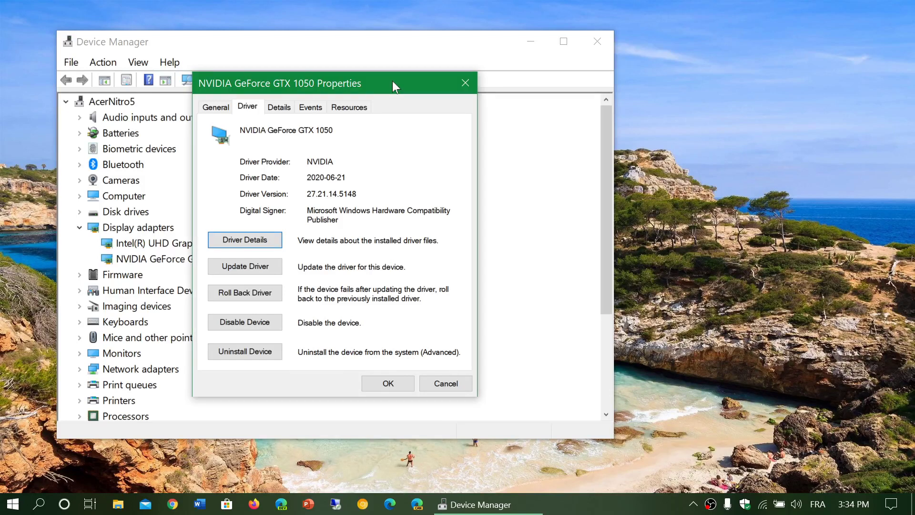
left_click(39, 506)
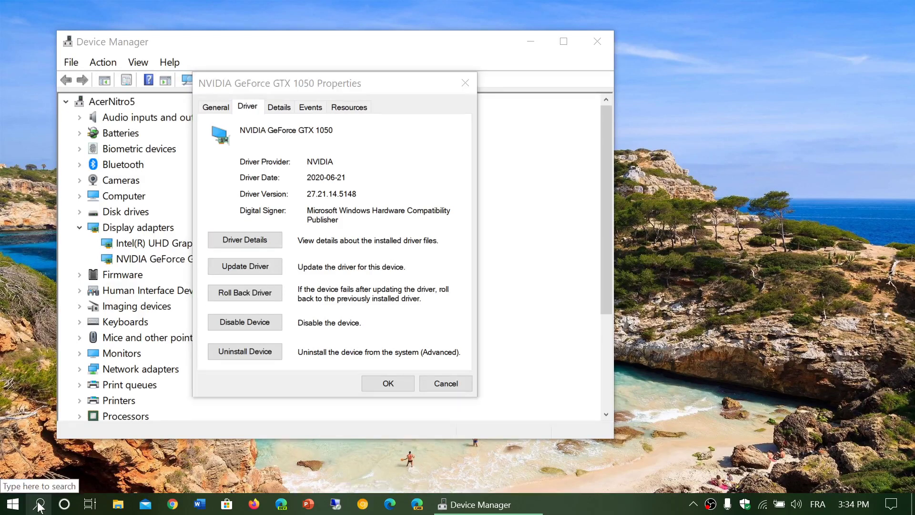
type("nvi")
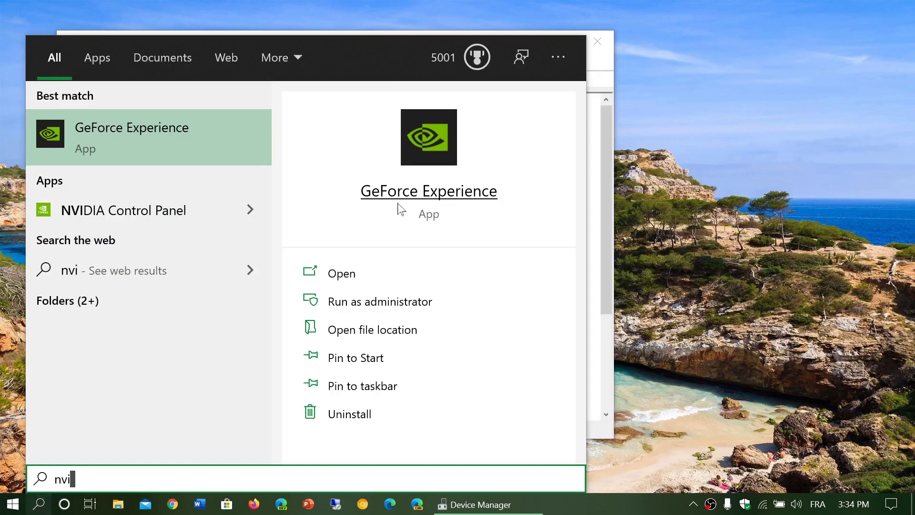
left_click(423, 190)
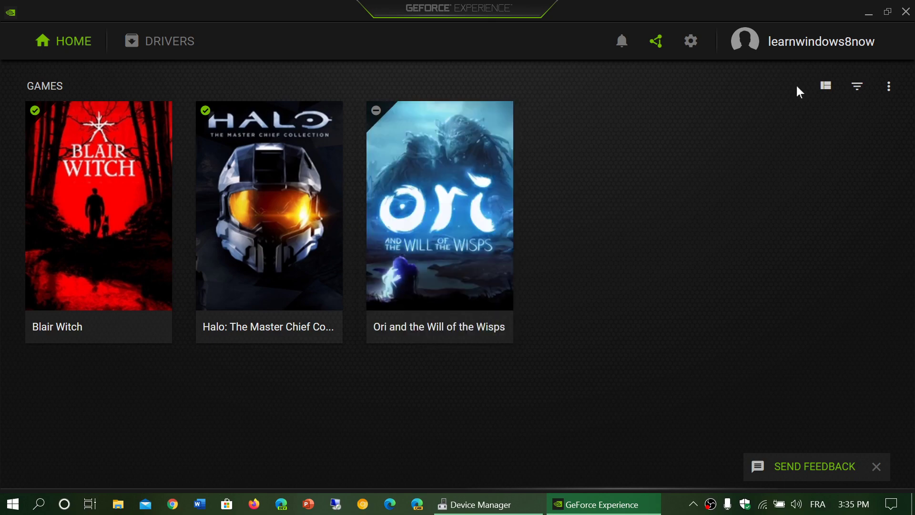
Step: Show the Drivers page, confirming Game Ready Driver 451.48 (06/24/2020) is installed
left_click(190, 43)
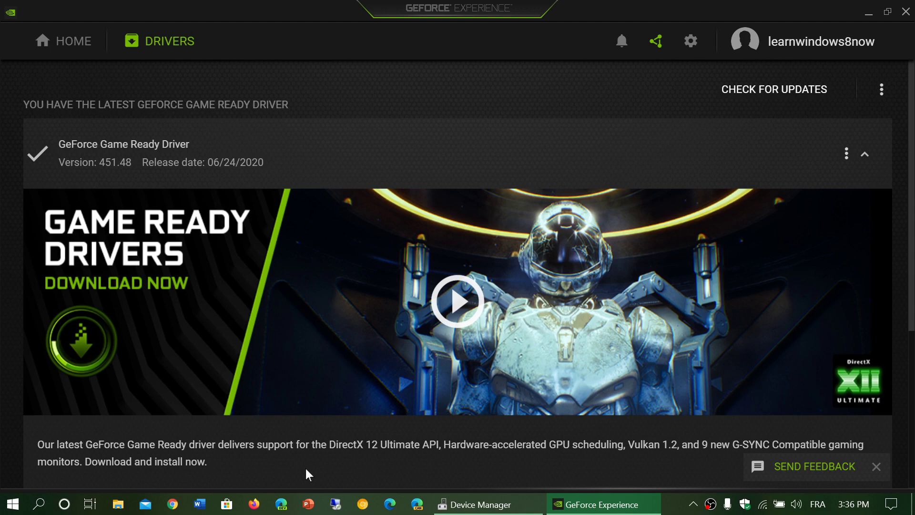
Step: Close GeForce Experience, the GTX 1050 Properties dialog, and Device Manager
left_click(907, 14)
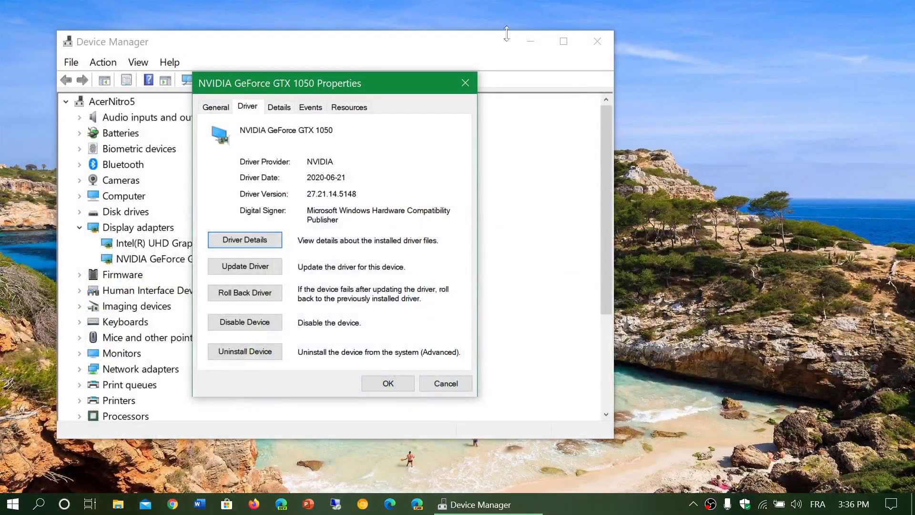
left_click(465, 80)
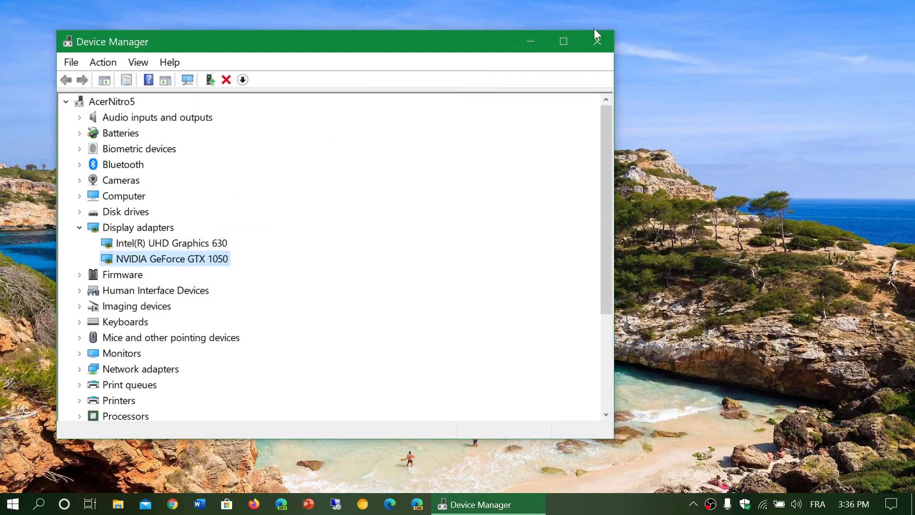
left_click(598, 40)
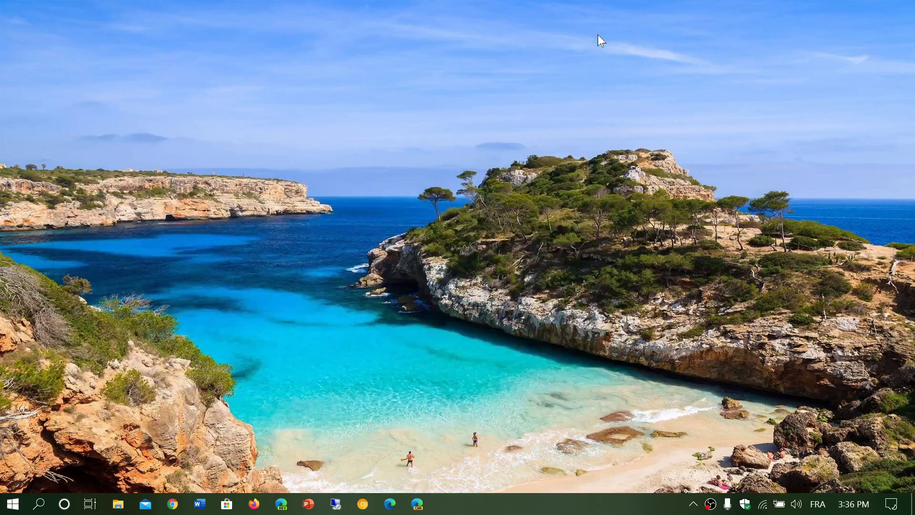